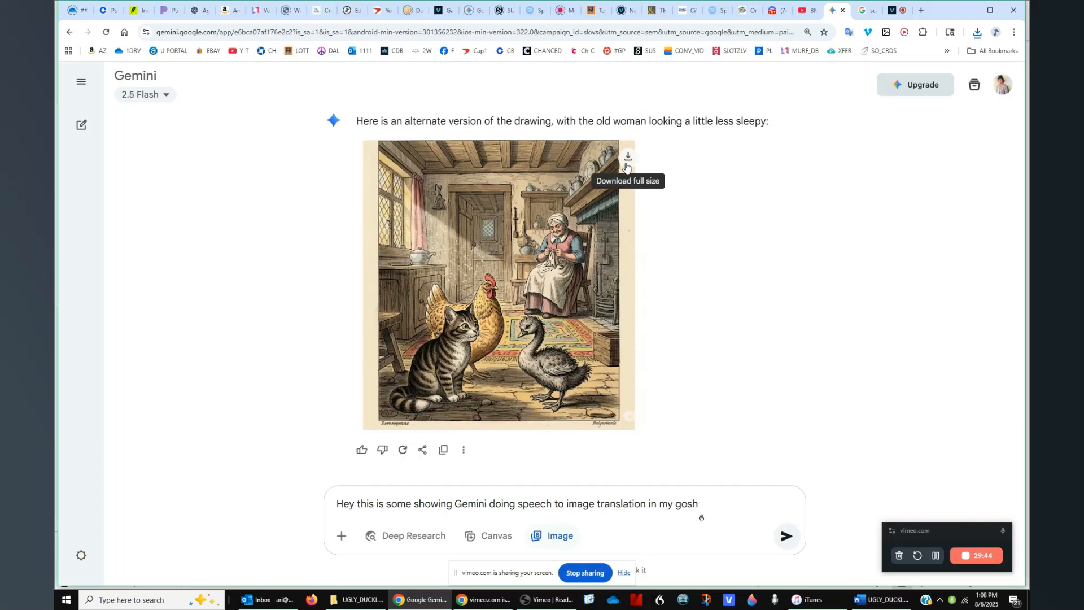
# Download the full-size drawing with the less sleepy old woman into the UGLY_DUCKLING_IMAGES folder as are.png
pyautogui.click(627, 159)
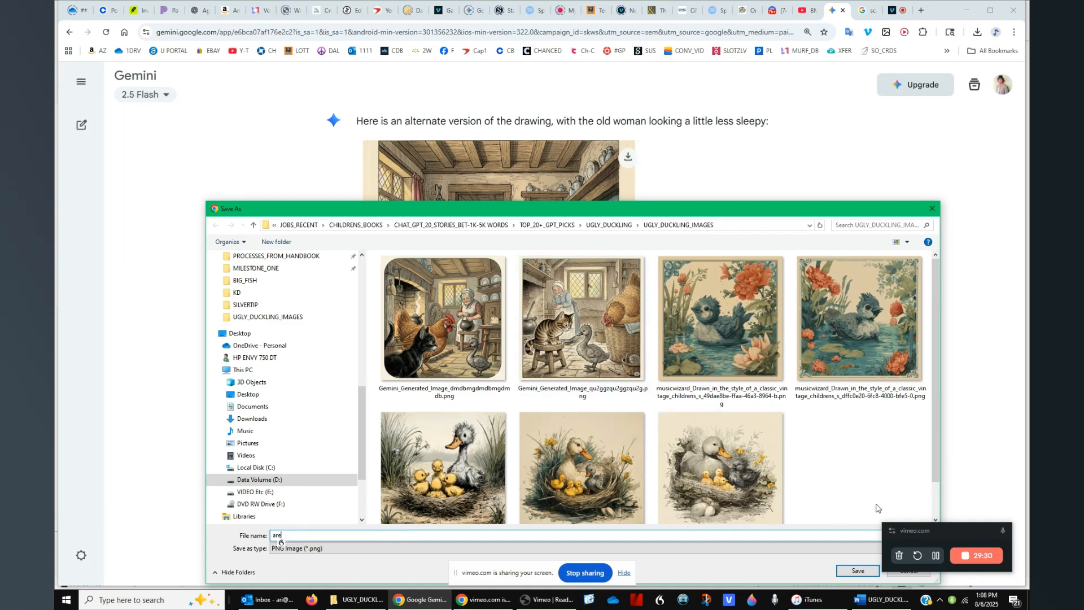
pyautogui.click(852, 571)
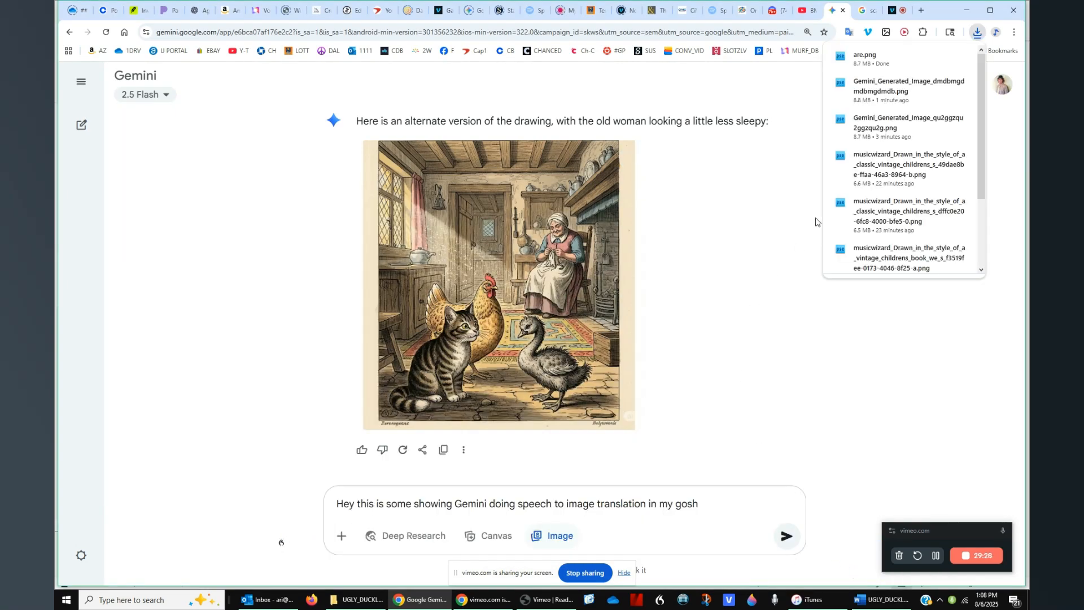
# Switch to Midjourney and replace the prompt text with the open image's own prompt
pyautogui.click(320, 11)
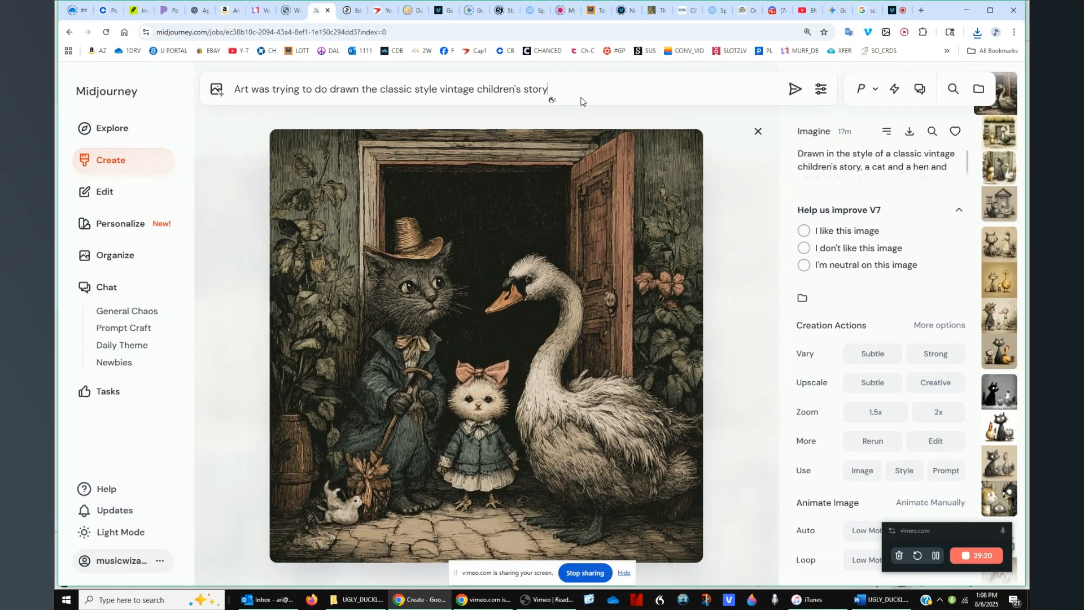
pyautogui.click(853, 161)
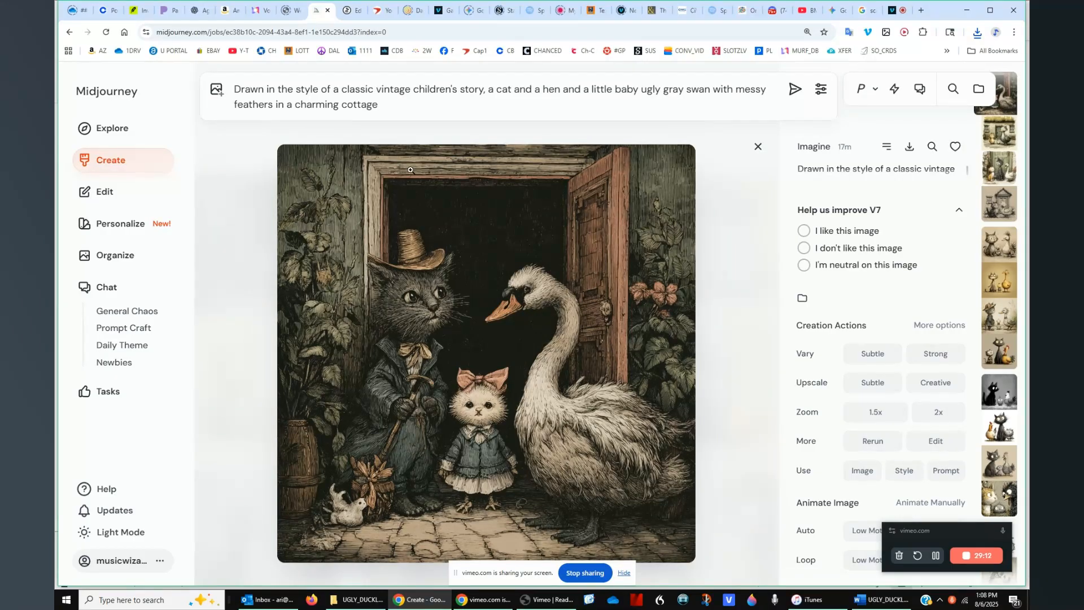
# Browse the Midjourney images generated from the cat, hen and baby swan prompts, and return to the first doorway image
pyautogui.press('Right')
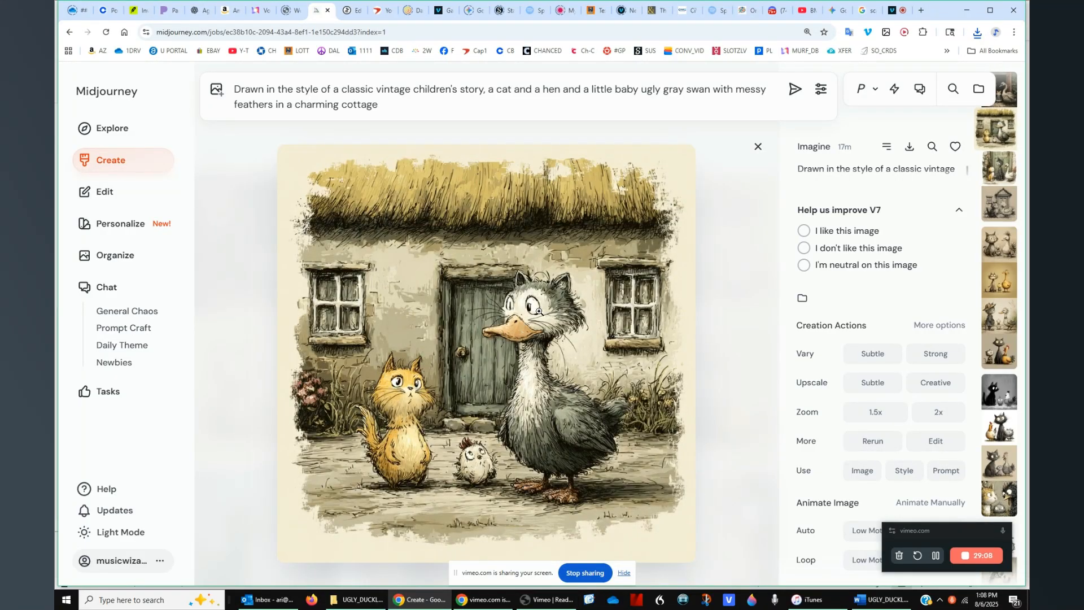
pyautogui.press('Right')
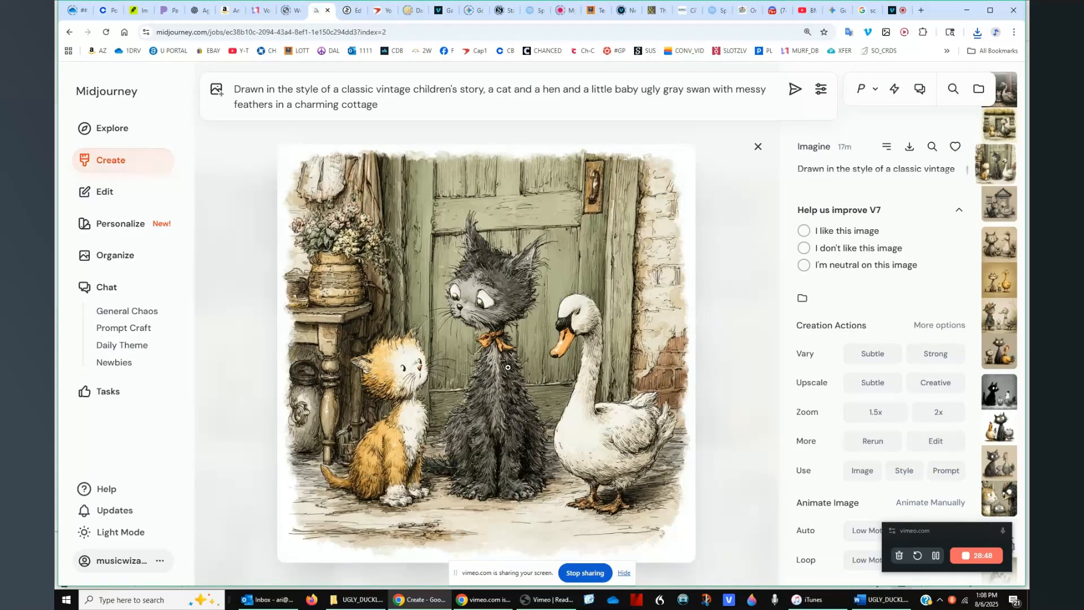
pyautogui.press('Right')
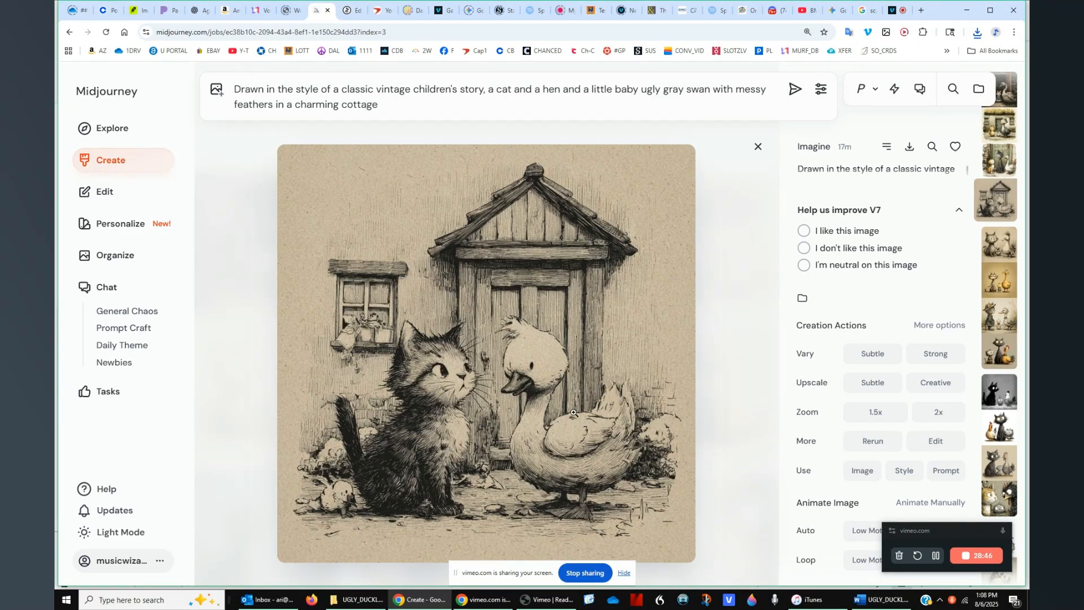
pyautogui.press('Right')
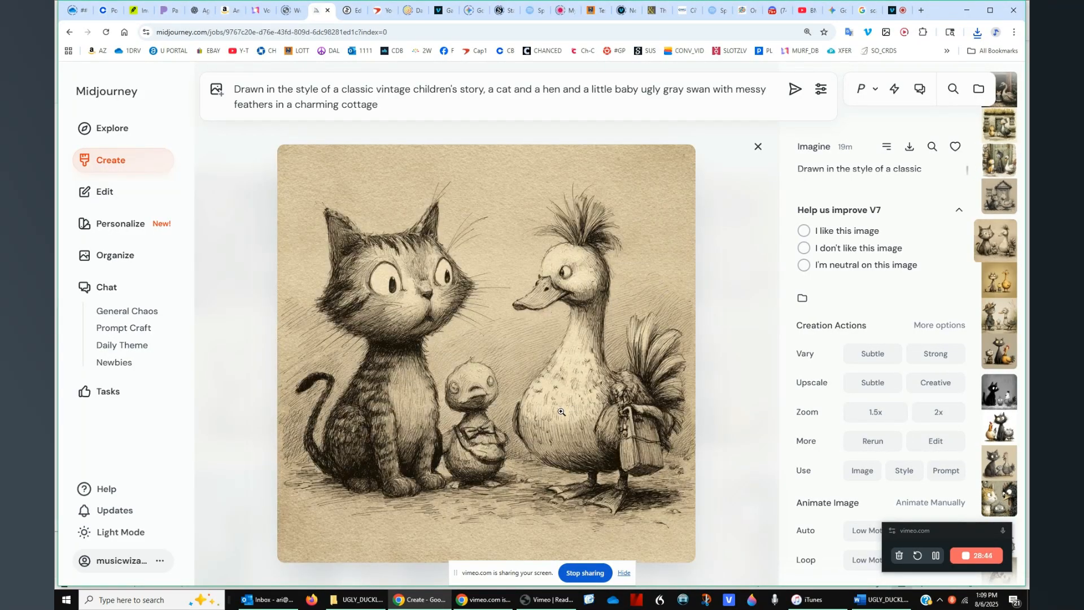
pyautogui.press('Right')
pyautogui.press('Right')
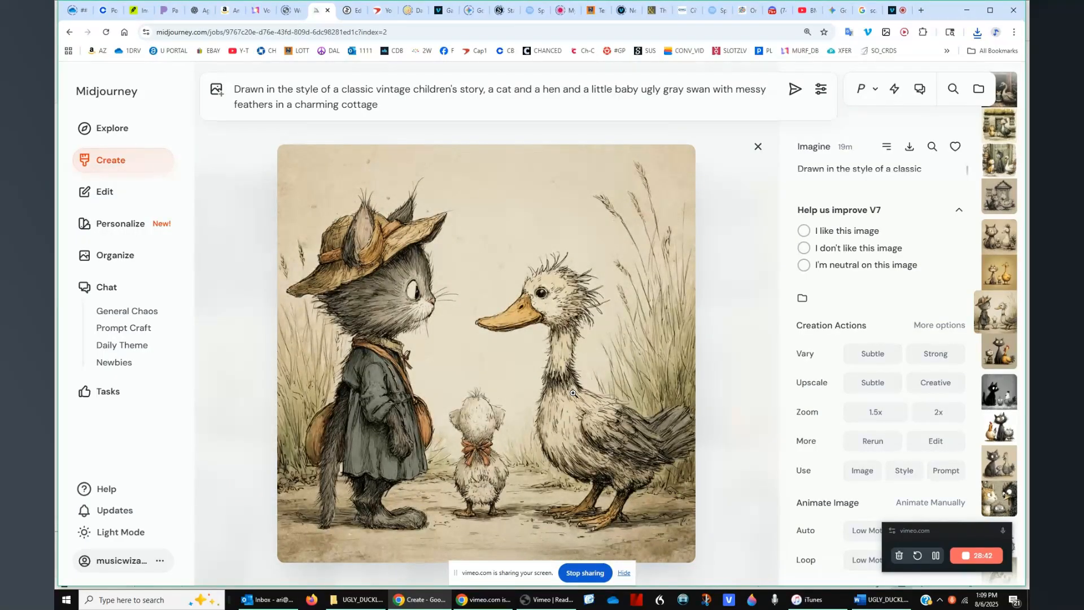
pyautogui.press('Right')
pyautogui.press('Right')
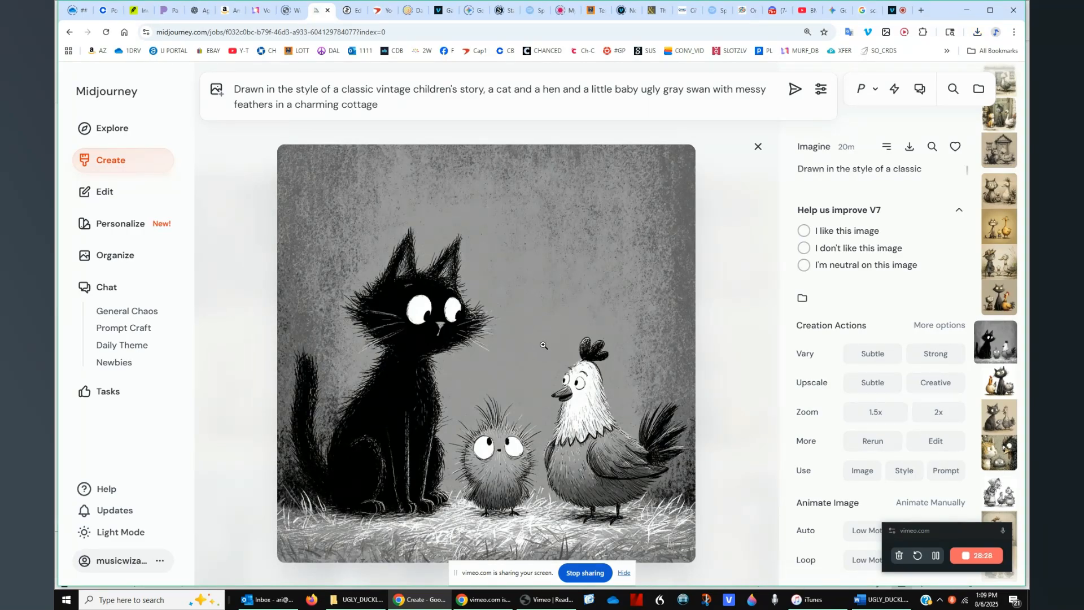
pyautogui.press('Up')
pyautogui.press('Up')
pyautogui.press('Up')
pyautogui.press('Up')
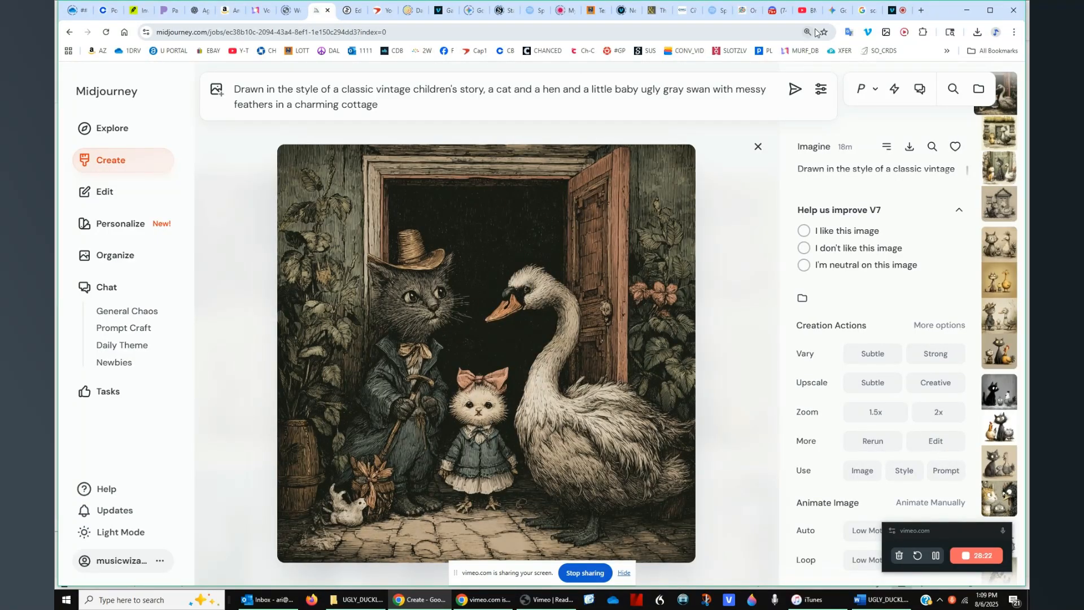
# Switch to the Gemini conversation and review its opening prompt and the first cottage drawing
pyautogui.moveTo(831, 16)
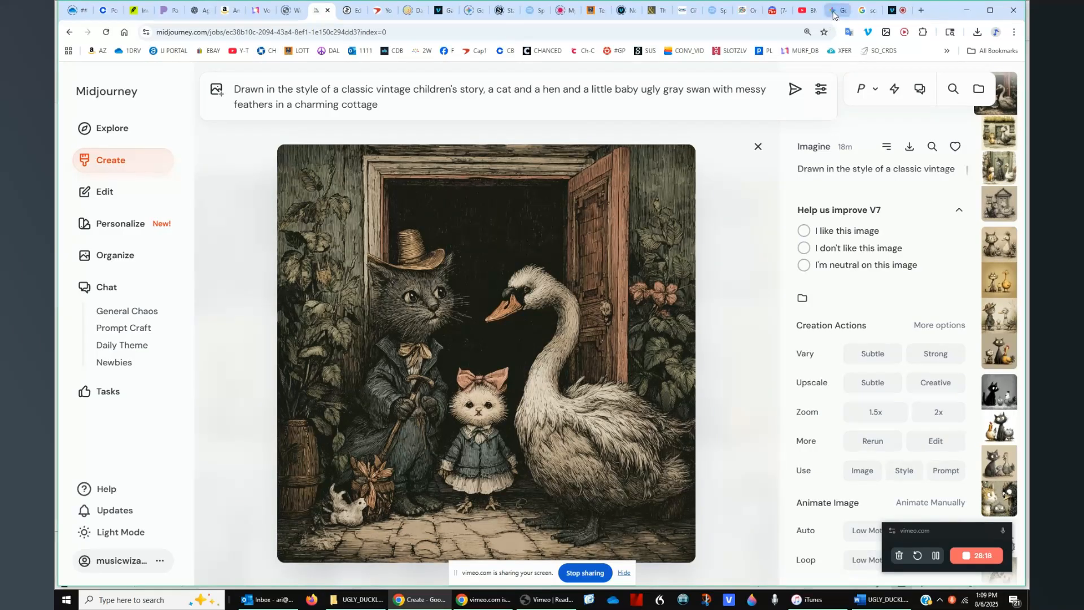
pyautogui.click(833, 11)
pyautogui.scroll(10, 739, 214)
pyautogui.scroll(20, 742, 218)
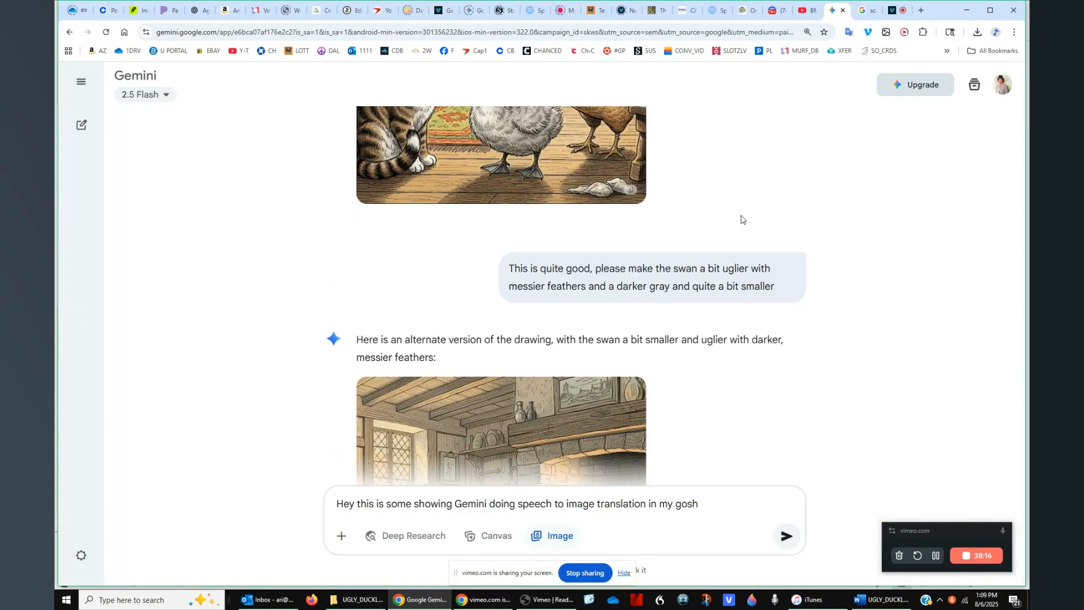
pyautogui.scroll(-20, 742, 220)
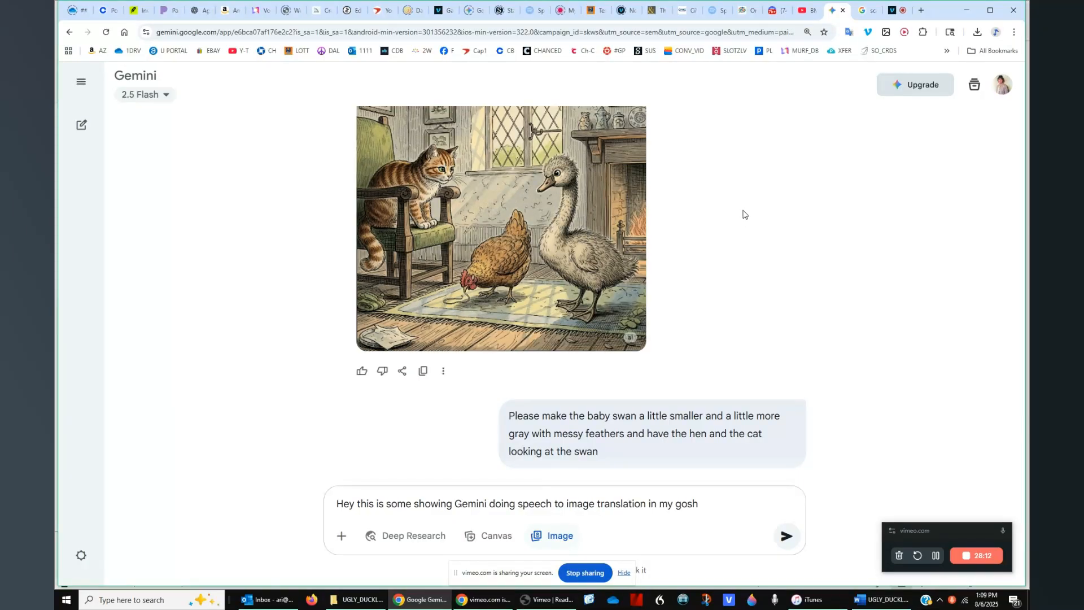
pyautogui.scroll(3, 738, 223)
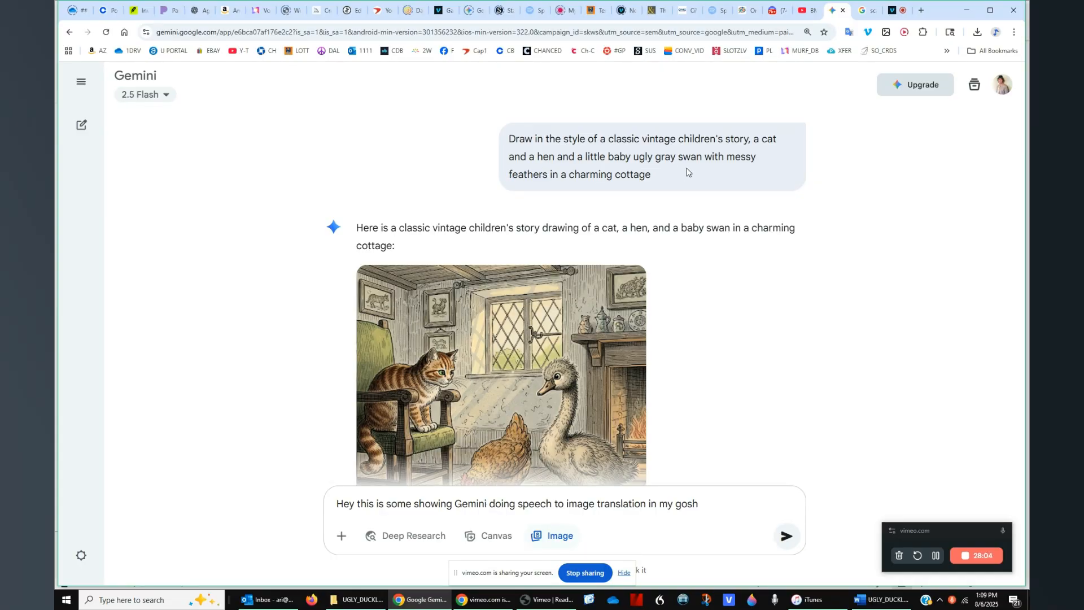
pyautogui.scroll(-3, 652, 206)
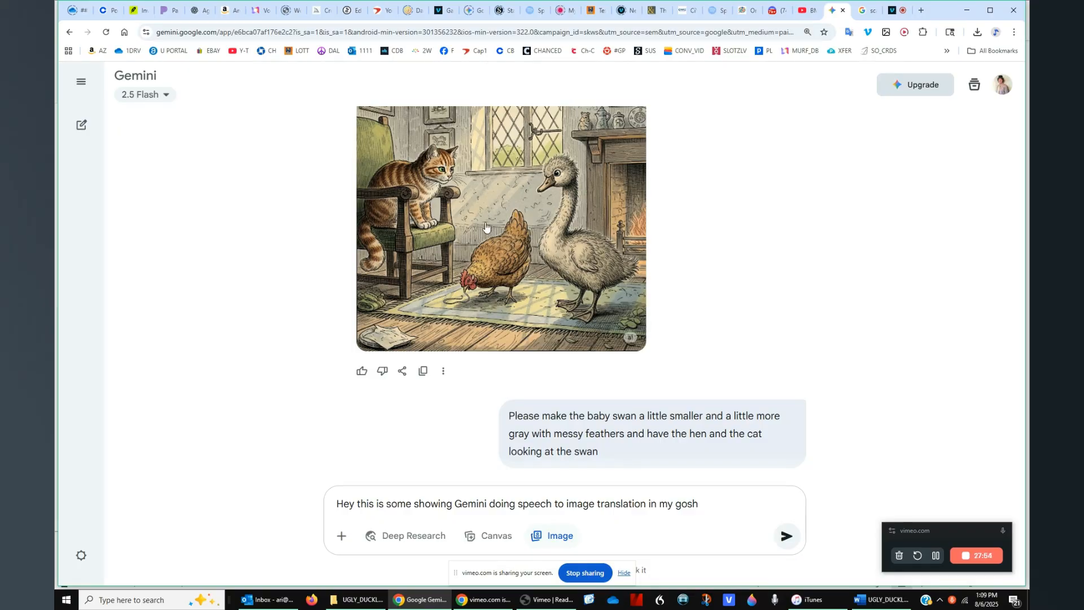
pyautogui.scroll(3, 592, 228)
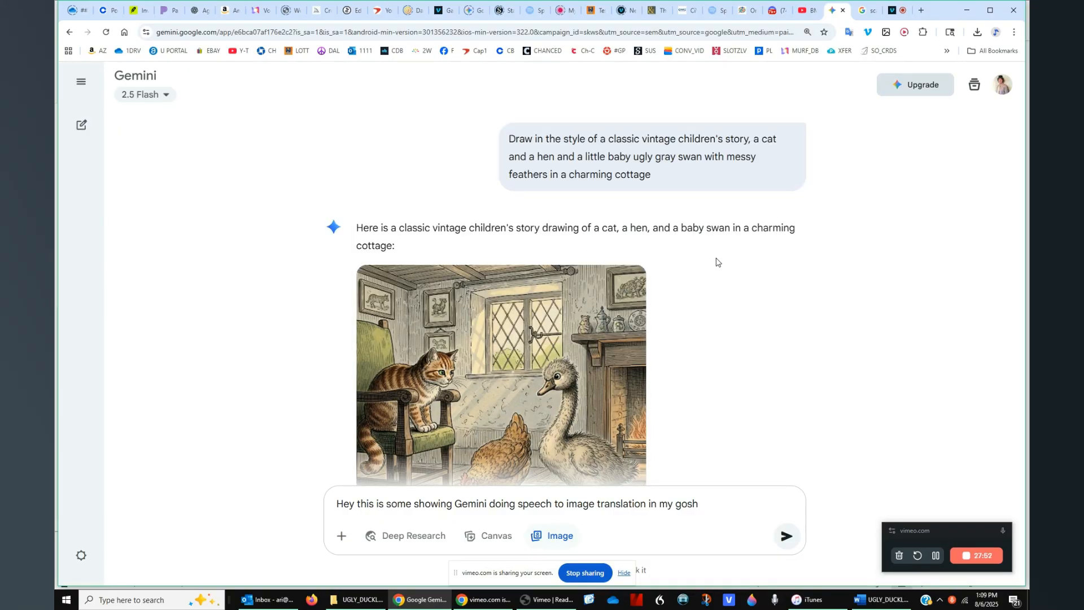
# Review the Gemini follow-up prompts asking for a smaller, grayer, messier swan, along with the drawings they produced
pyautogui.scroll(-3, 479, 255)
pyautogui.scroll(-3, 494, 254)
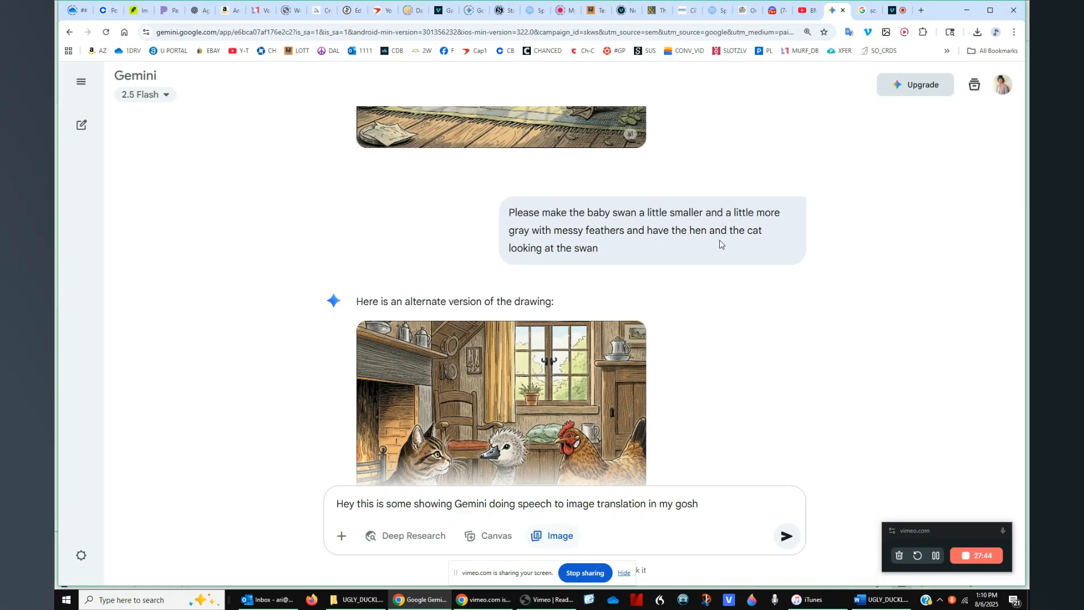
pyautogui.scroll(-3, 631, 260)
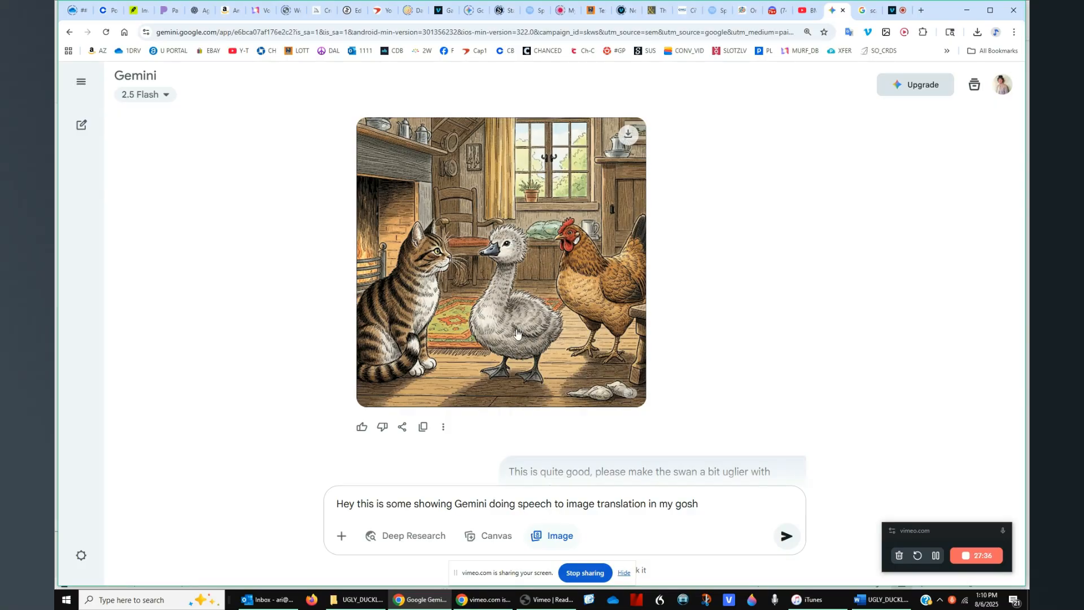
pyautogui.scroll(-3, 536, 310)
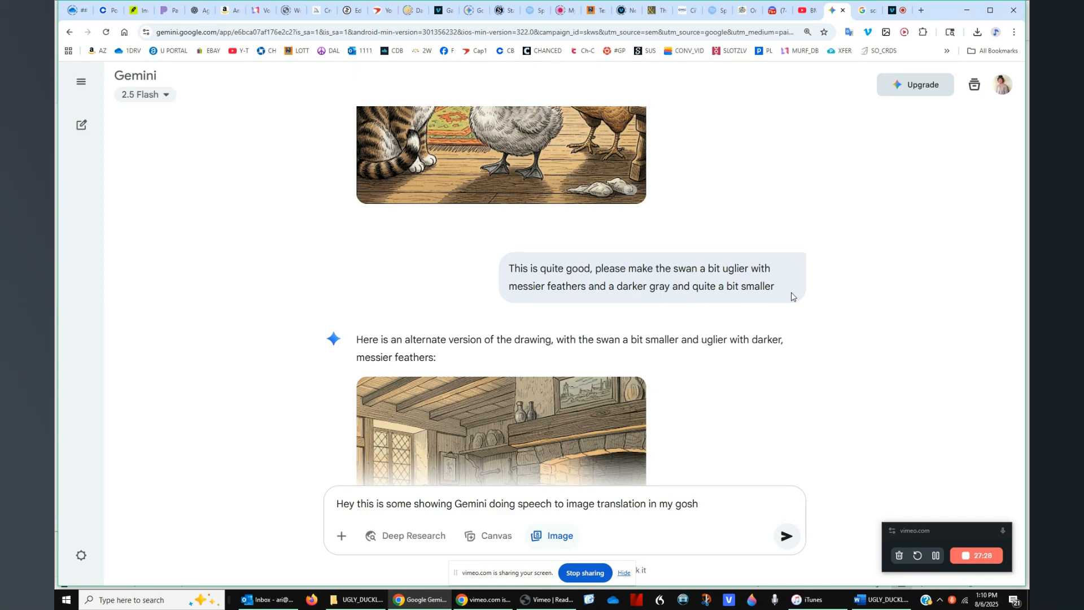
pyautogui.scroll(-3, 791, 297)
pyautogui.scroll(5, 791, 296)
pyautogui.scroll(-5, 791, 296)
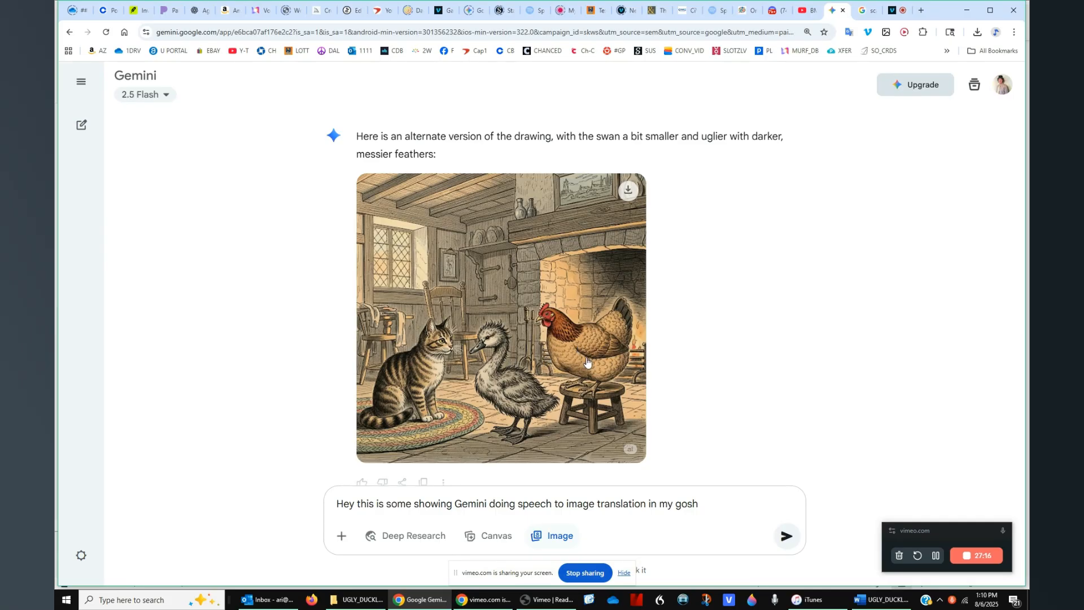
# Switch to Midjourney to view the doorway image for comparison, and return to the Gemini conversation
pyautogui.click(383, 11)
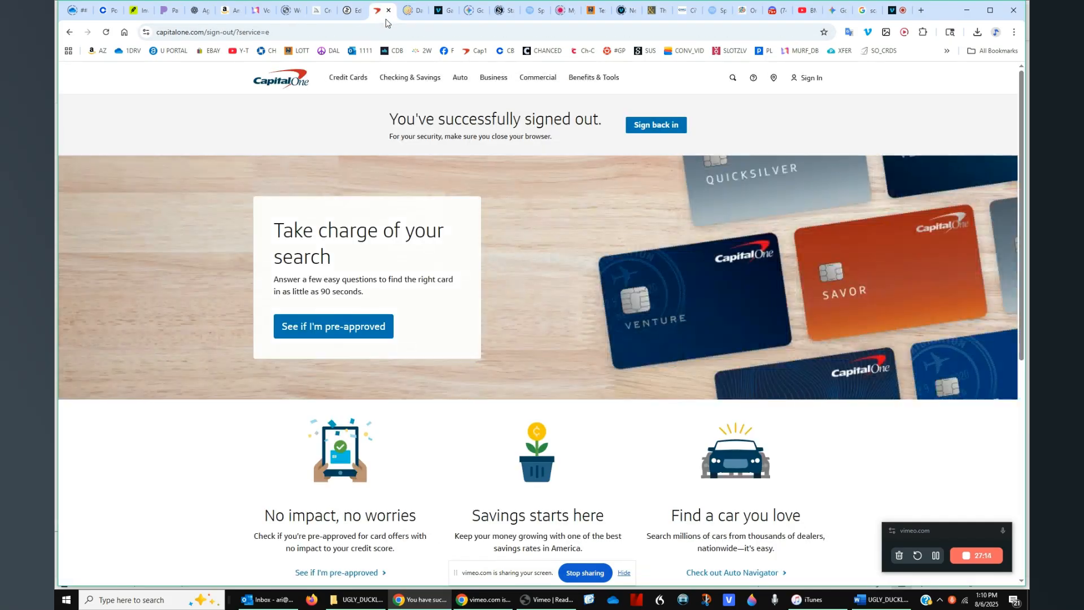
pyautogui.click(319, 11)
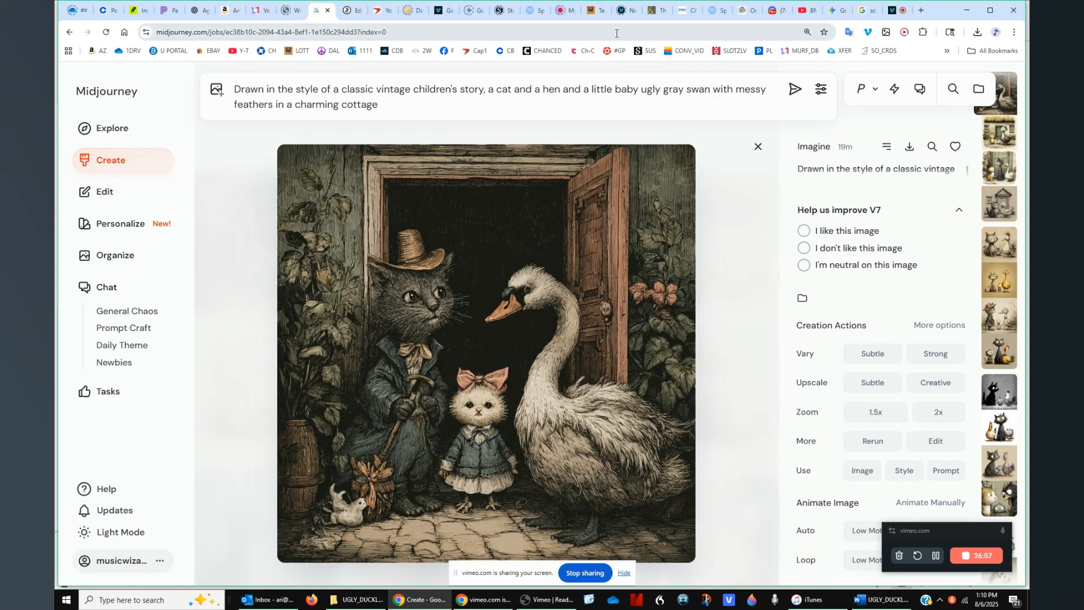
pyautogui.click(835, 10)
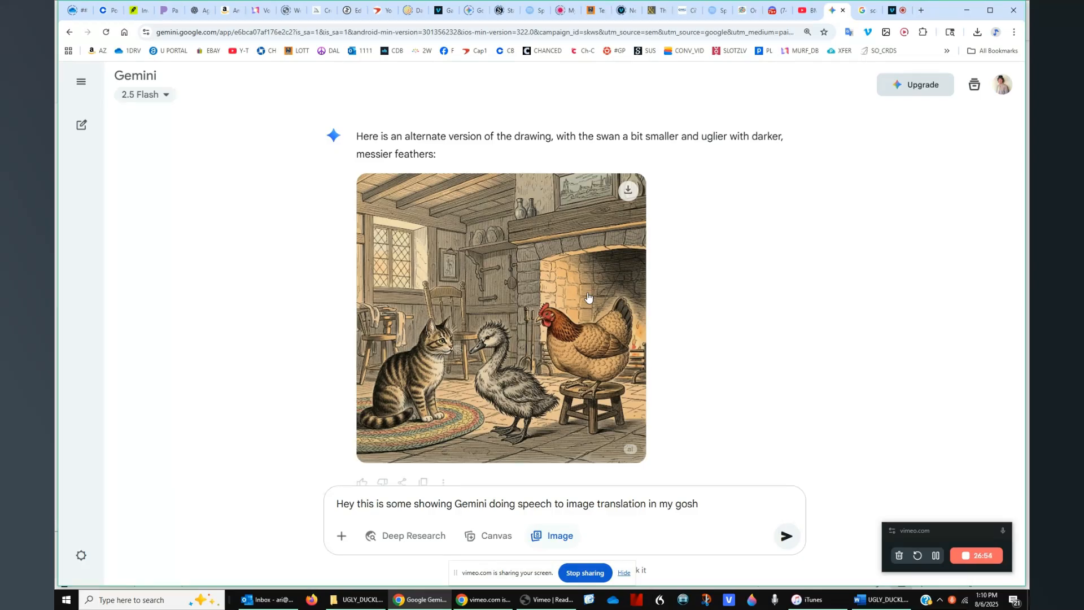
# Review the tinier-swan revision and expand the full prompt that adds a charming old woman in the background
pyautogui.scroll(-3, 587, 295)
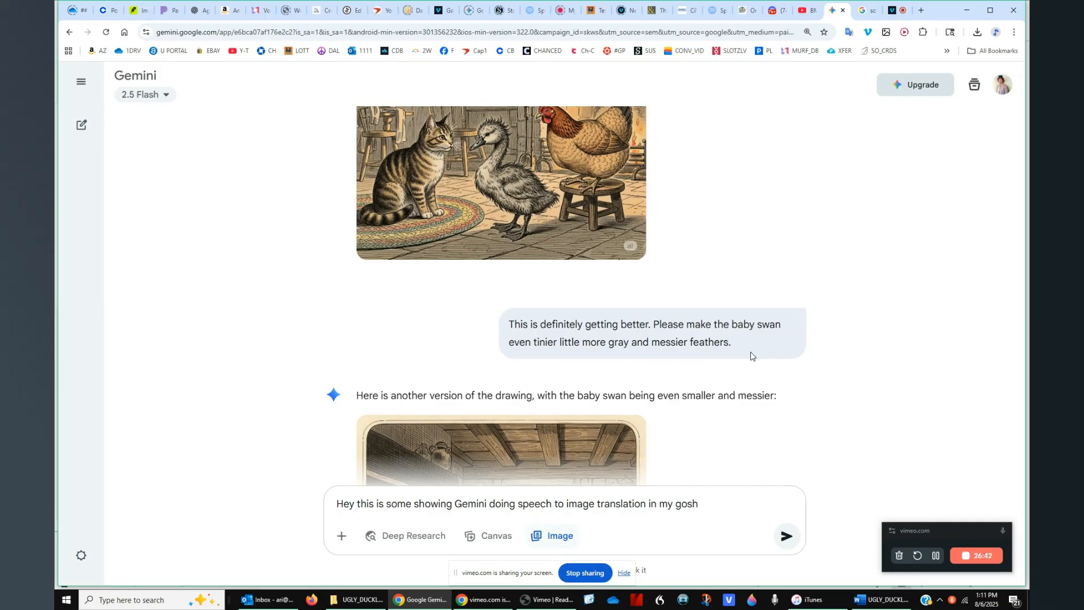
pyautogui.scroll(-3, 751, 354)
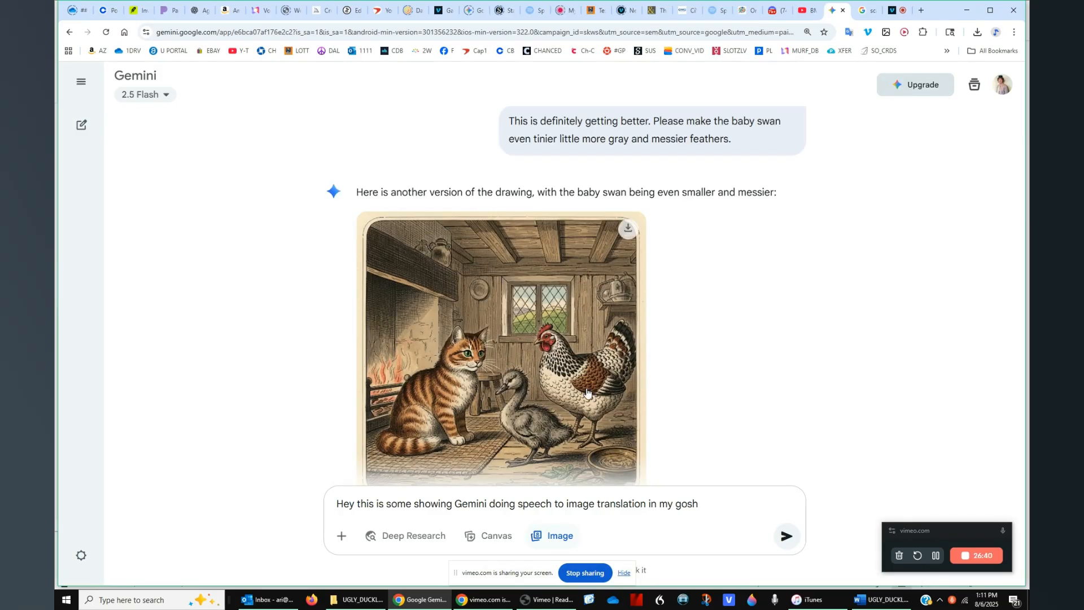
pyautogui.scroll(-8, 587, 391)
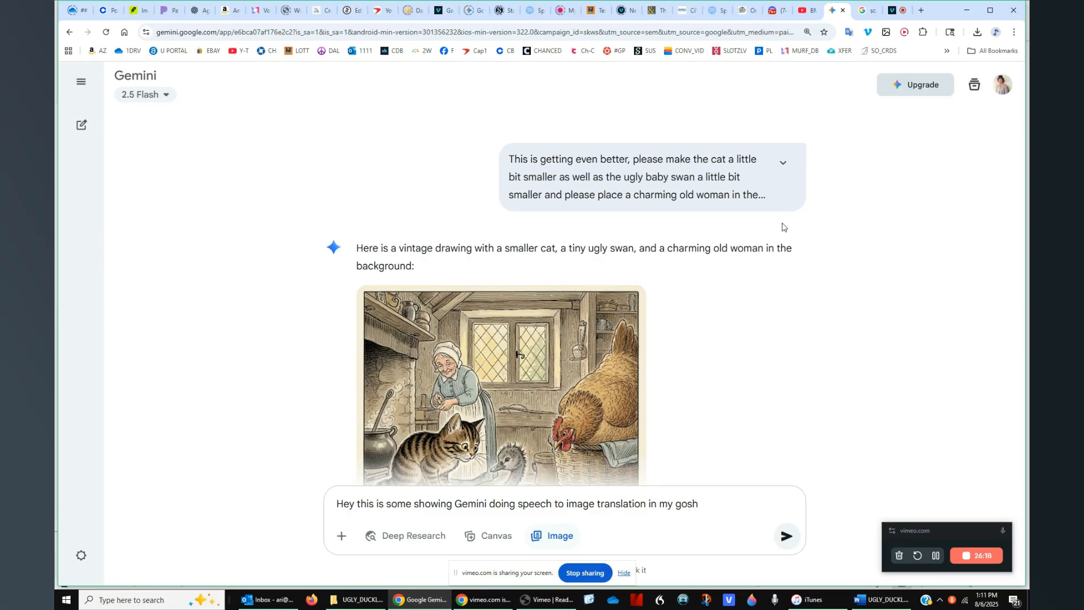
pyautogui.click(782, 166)
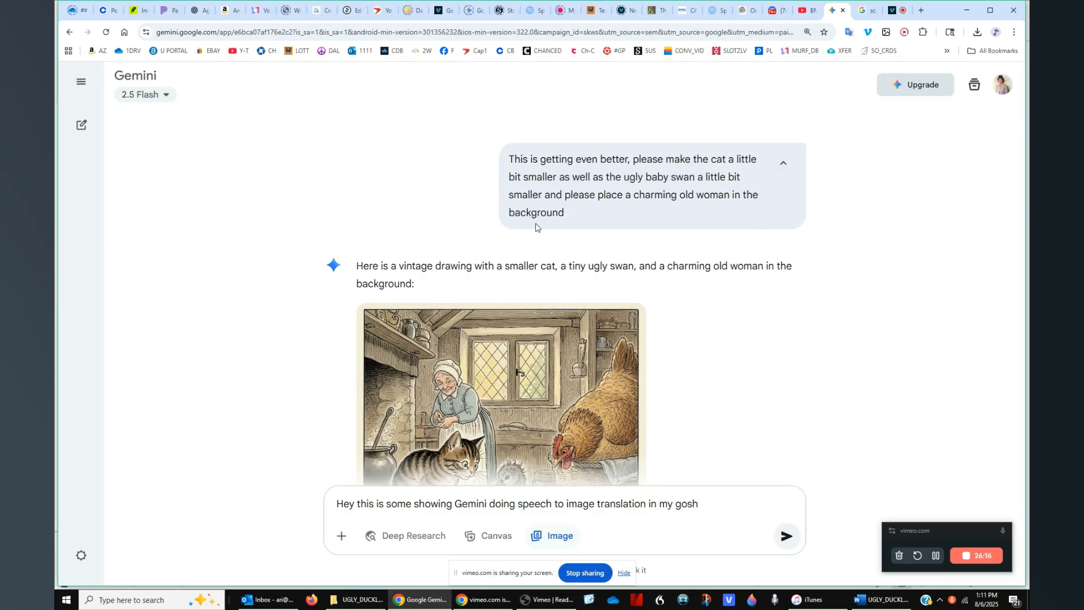
pyautogui.scroll(-4, 598, 281)
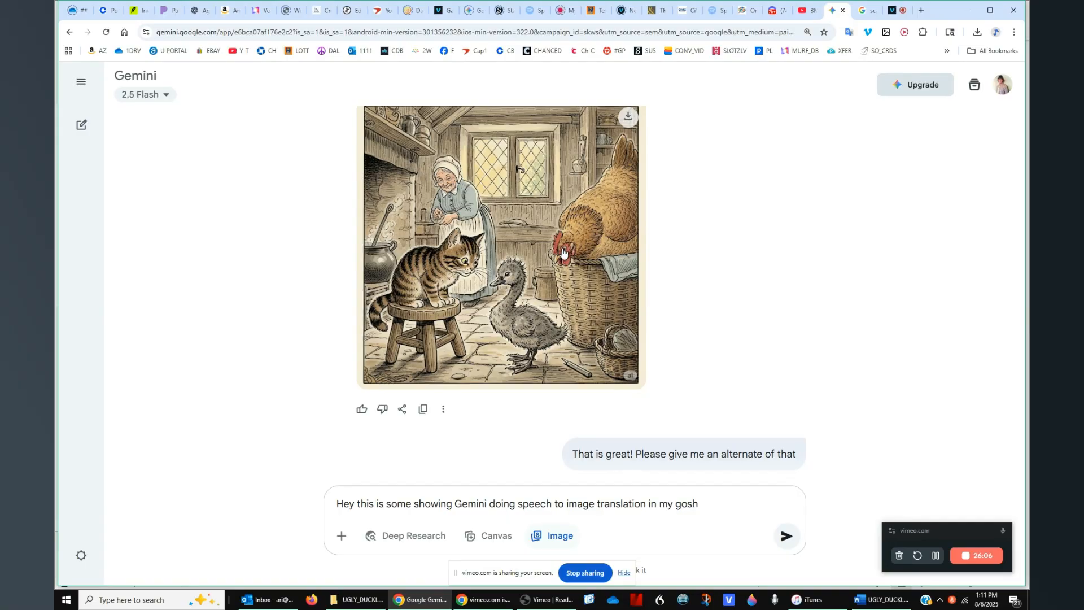
# Compare the last two alternate drawings with the old woman, and open the black cat version in the image viewer
pyautogui.scroll(-3, 564, 255)
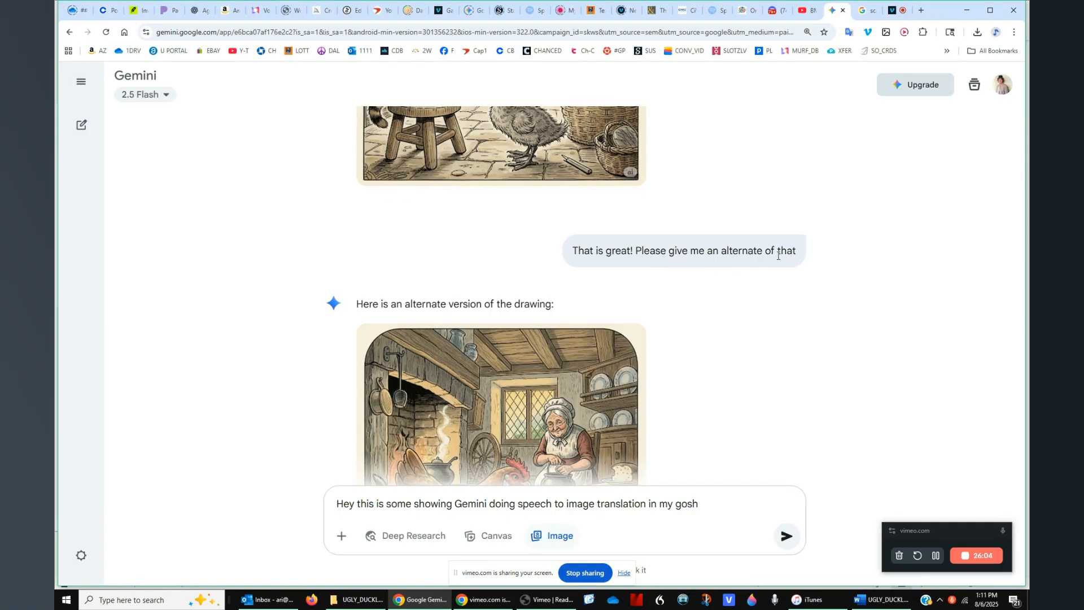
pyautogui.scroll(-3, 778, 255)
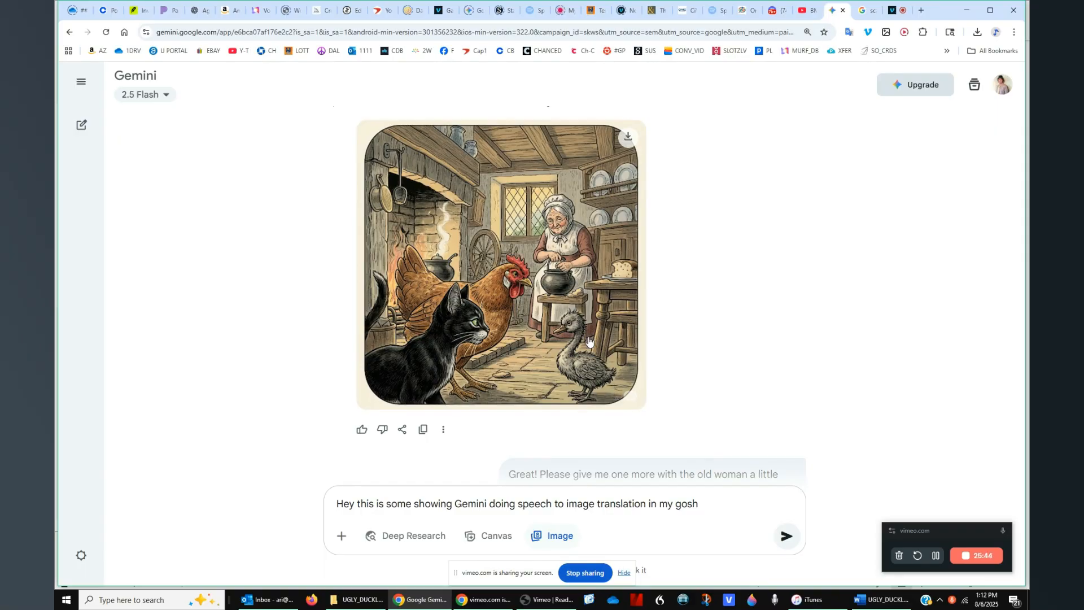
pyautogui.scroll(-4, 589, 340)
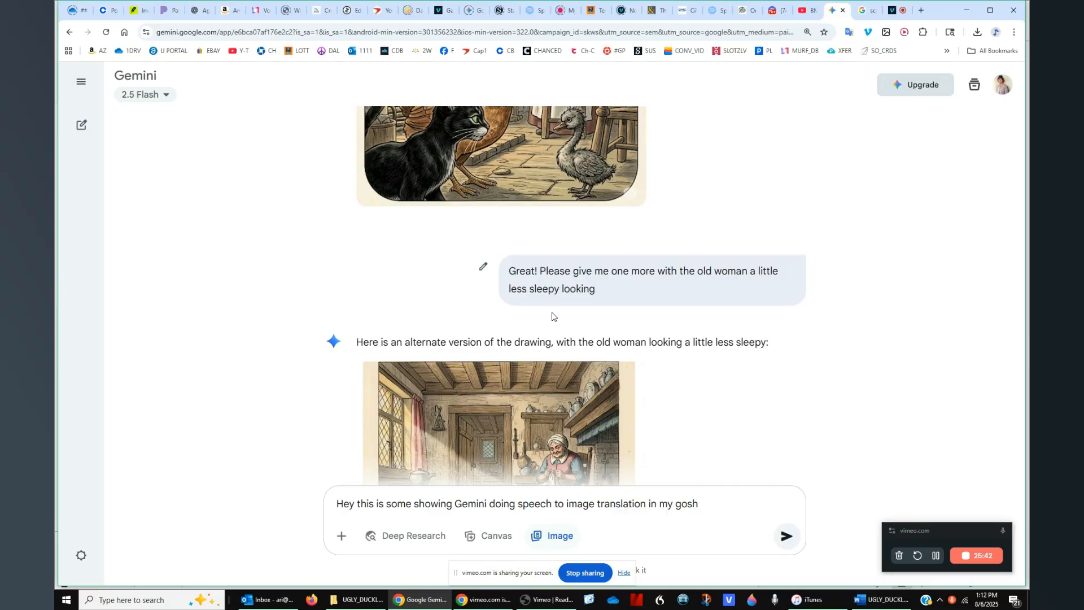
pyautogui.scroll(-4, 589, 310)
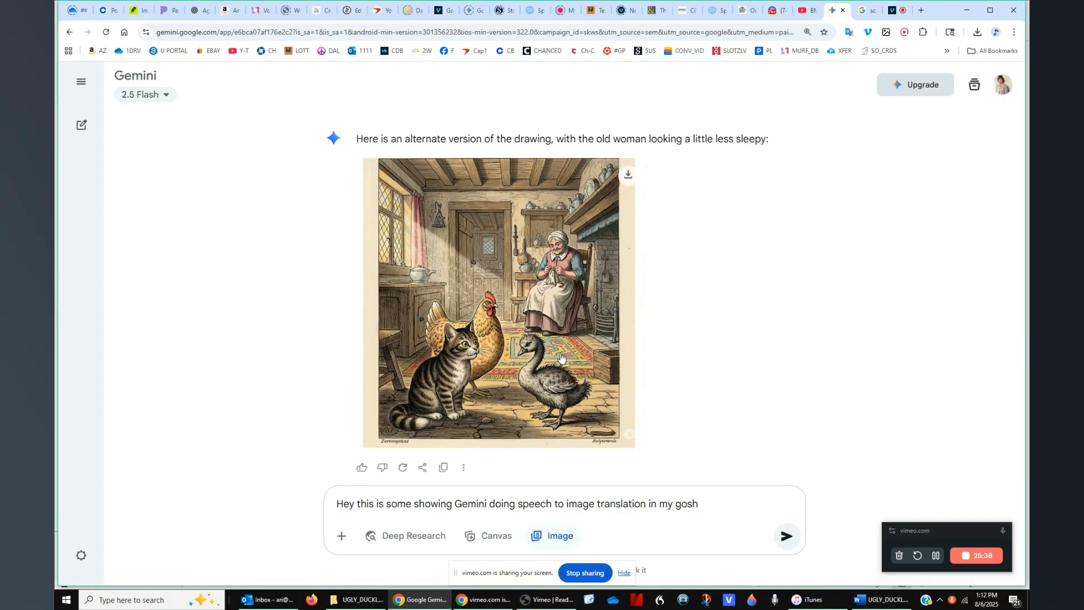
pyautogui.scroll(7, 561, 357)
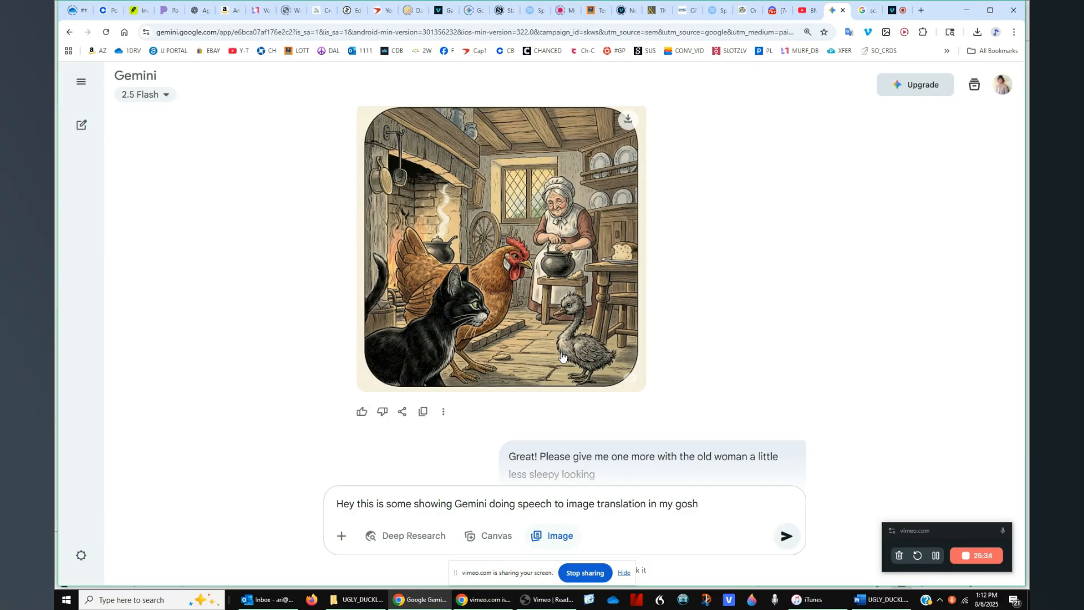
pyautogui.scroll(-8, 562, 356)
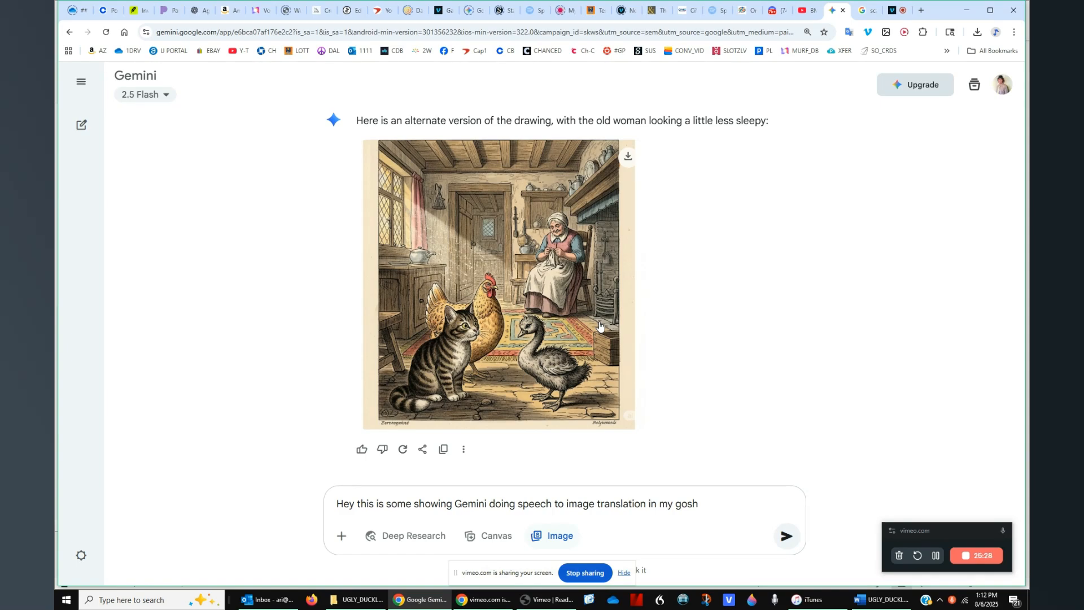
pyautogui.scroll(7, 600, 326)
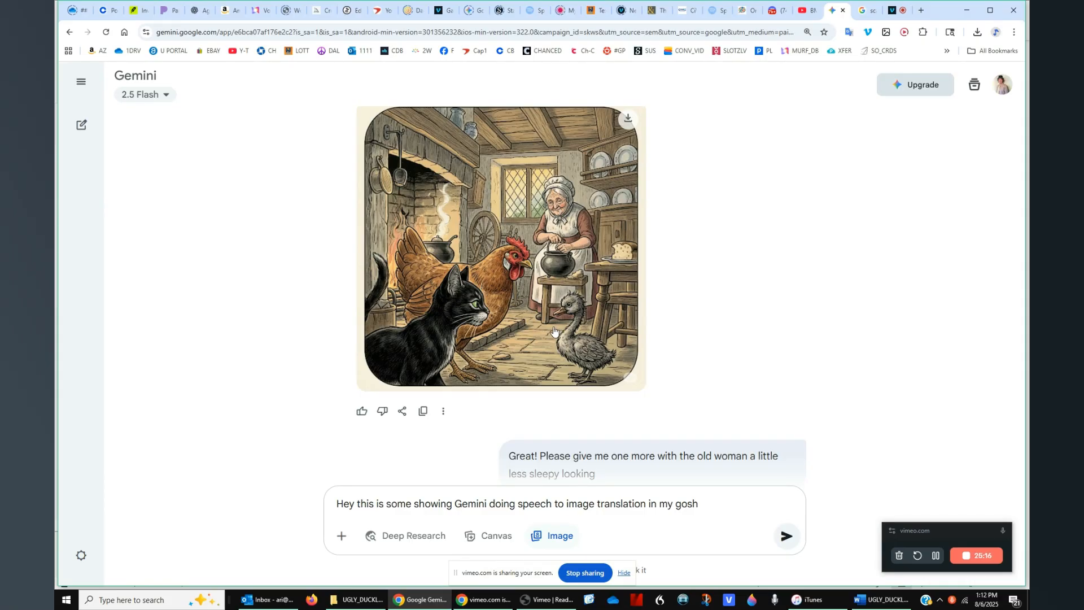
pyautogui.click(559, 225)
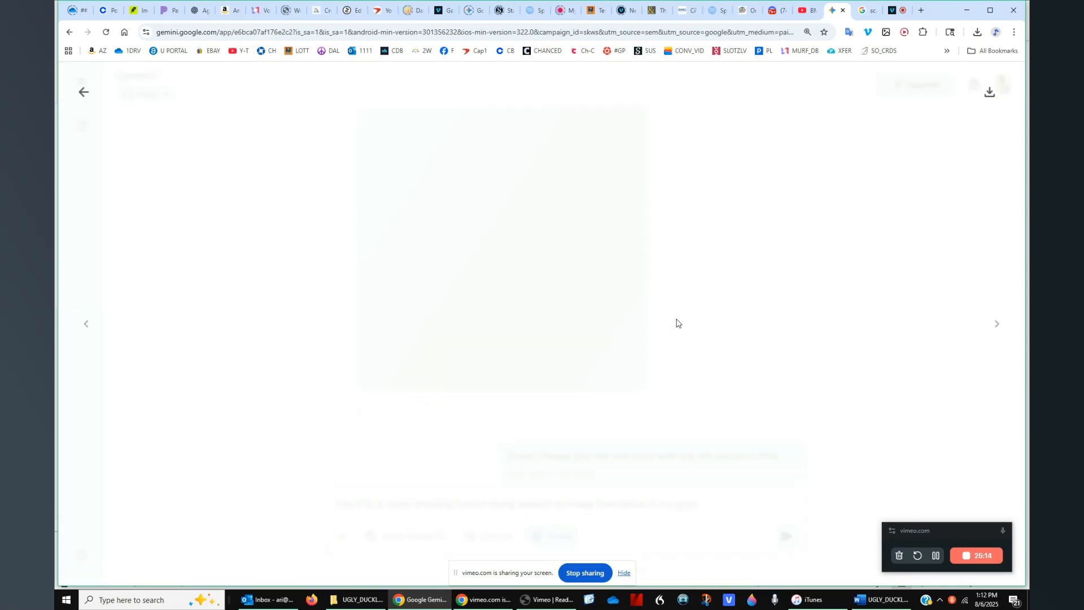